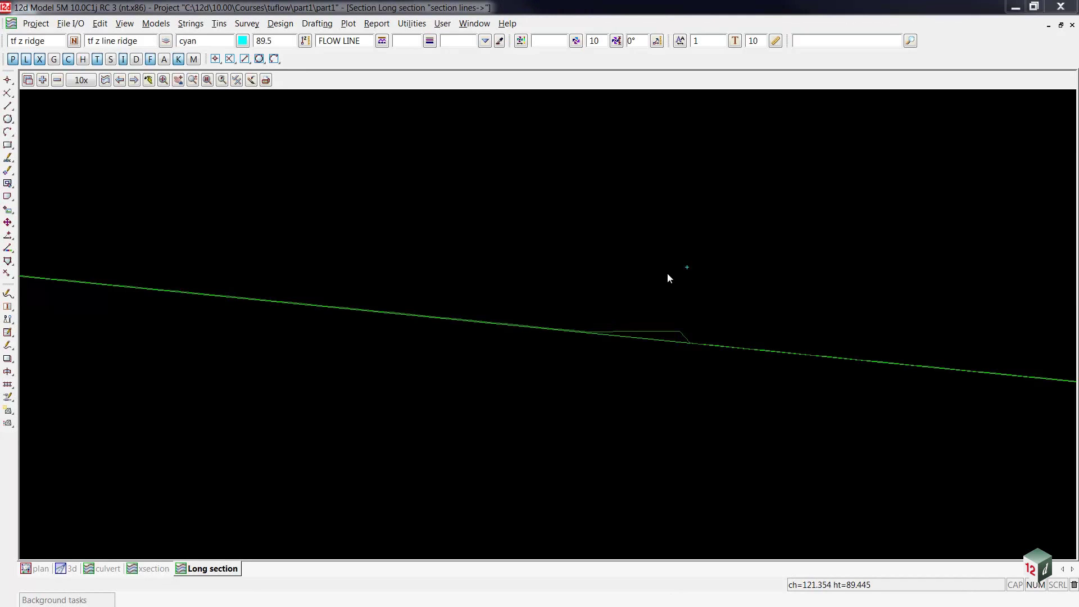
Open the Window menu to see the window arrangements and open views.
left_click(470, 26)
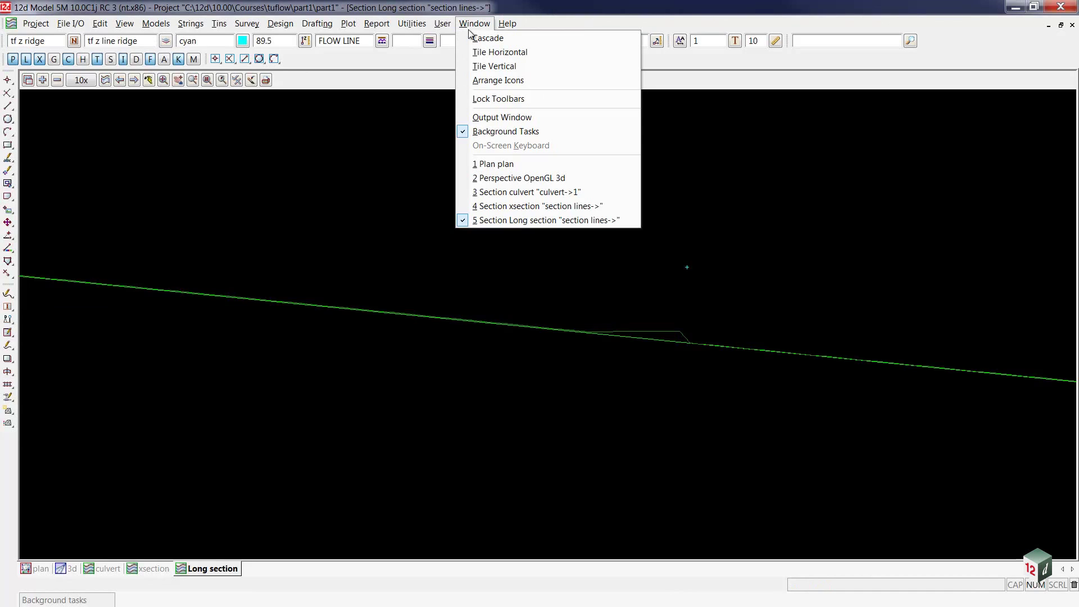
Tile all five open views vertically.
left_click(483, 65)
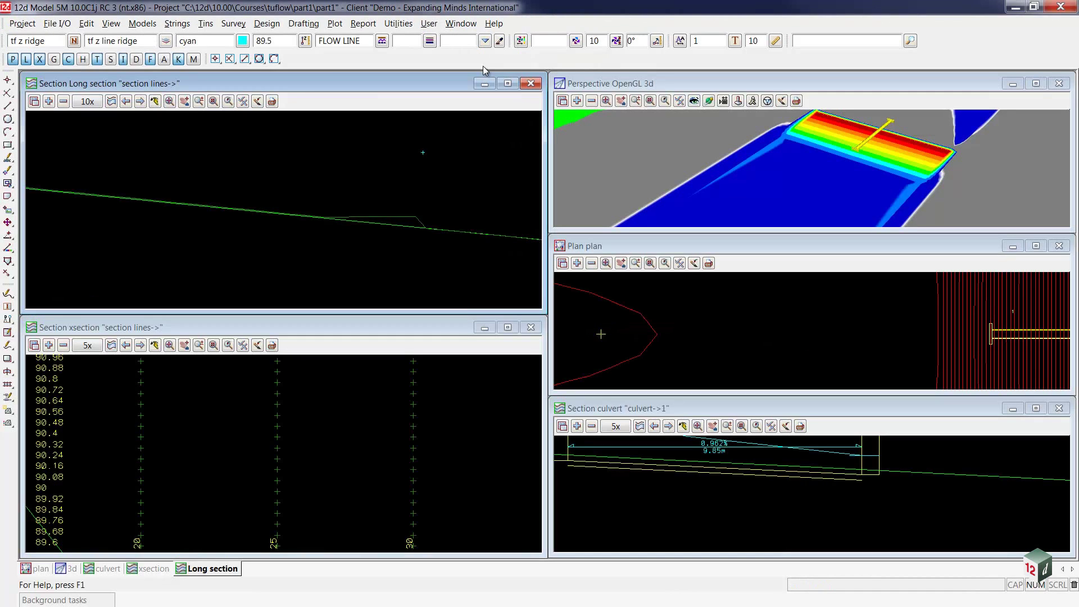
scroll(828, 514, "down", 2)
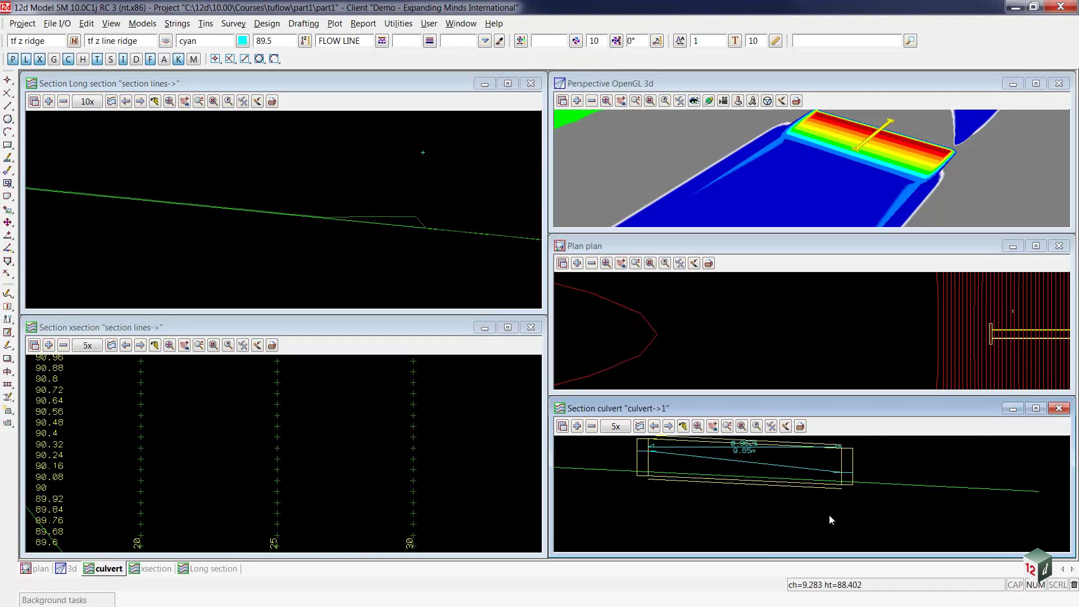
scroll(828, 515, "down", 1)
scroll(730, 467, "up", 1)
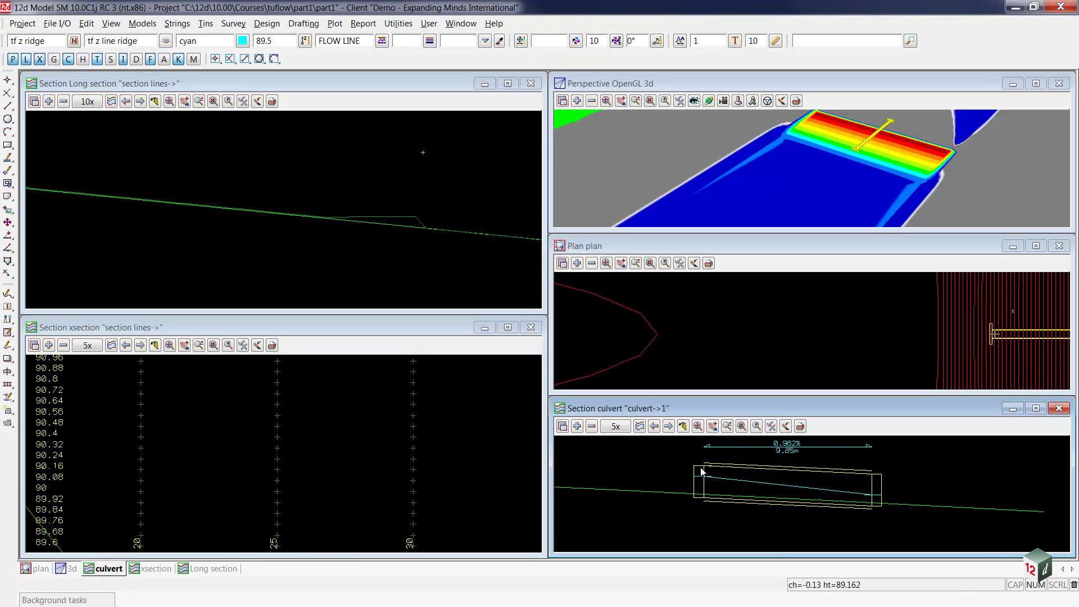
Add the tf results grid tin and tf z line ridge models to the culvert section view.
left_click(576, 427)
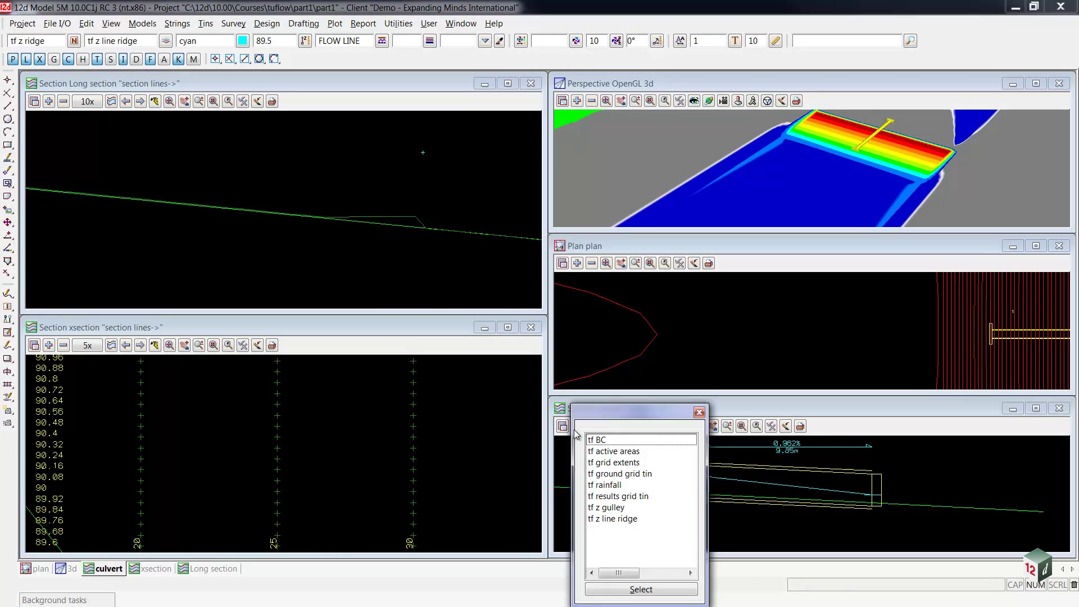
left_click(604, 497)
double_click(604, 497)
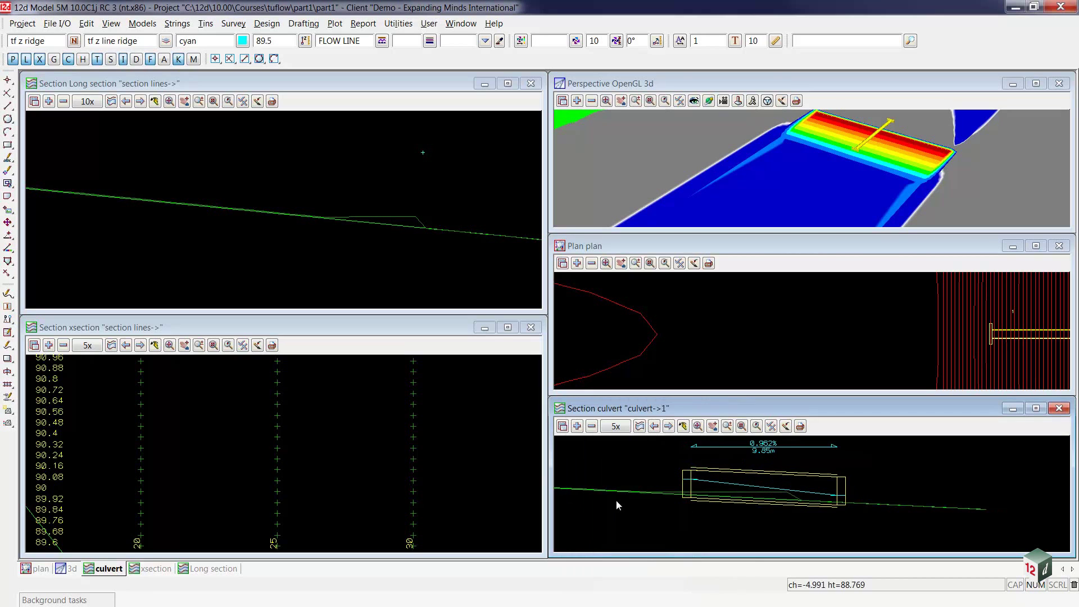
scroll(617, 501, "up", 1)
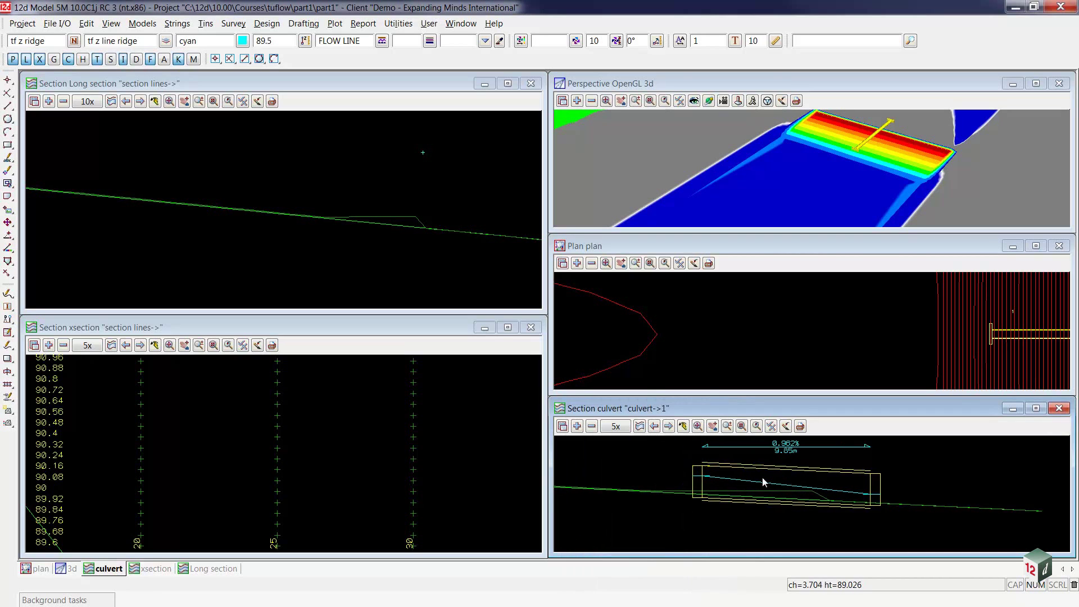
scroll(839, 536, "down", 1)
scroll(838, 536, "down", 1)
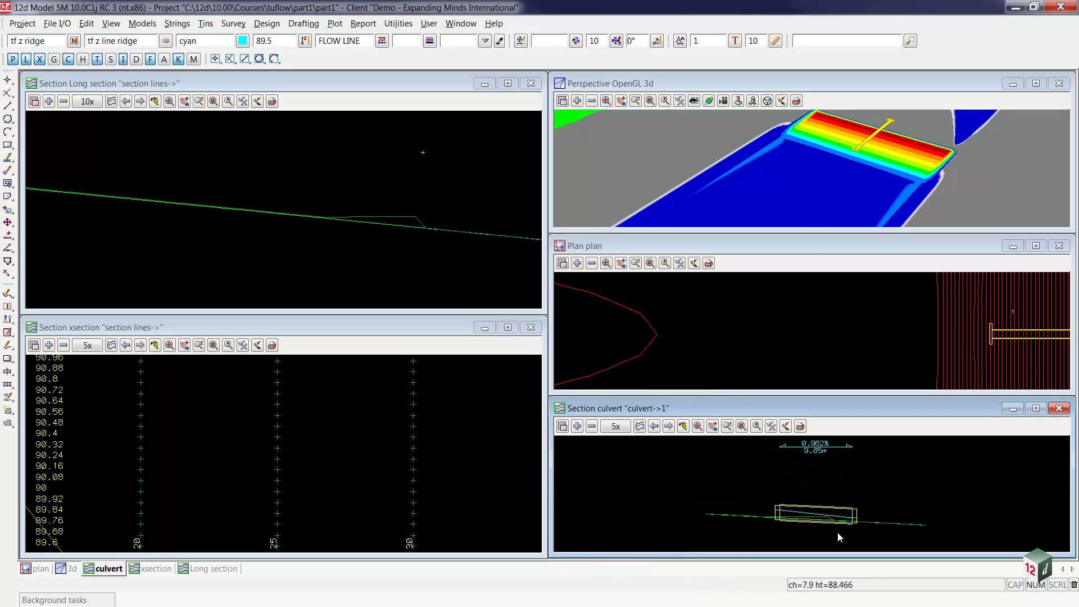
left_click(577, 428)
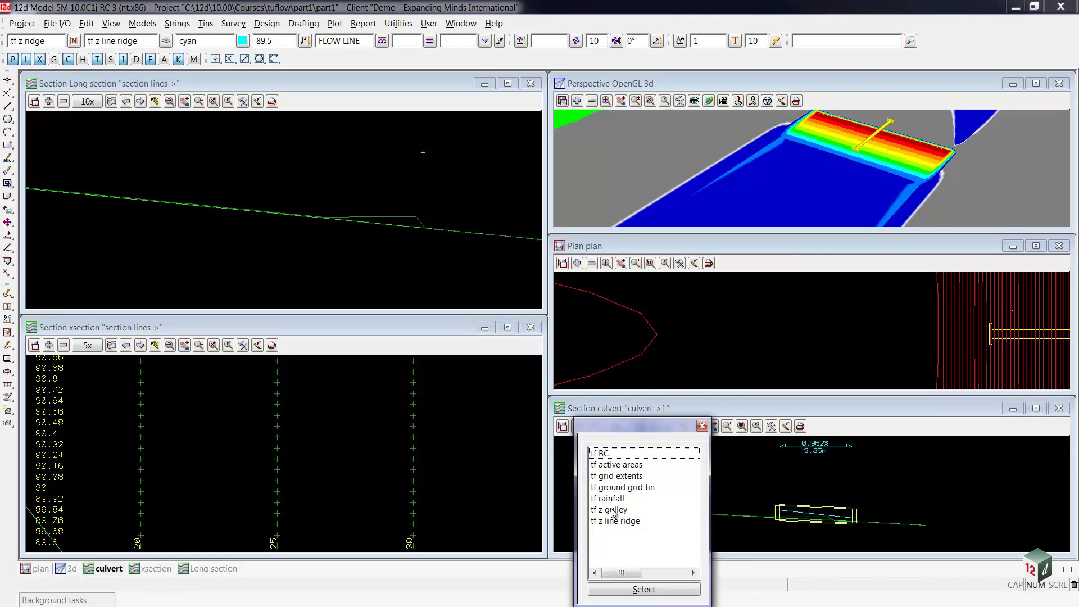
left_click(613, 521)
double_click(611, 524)
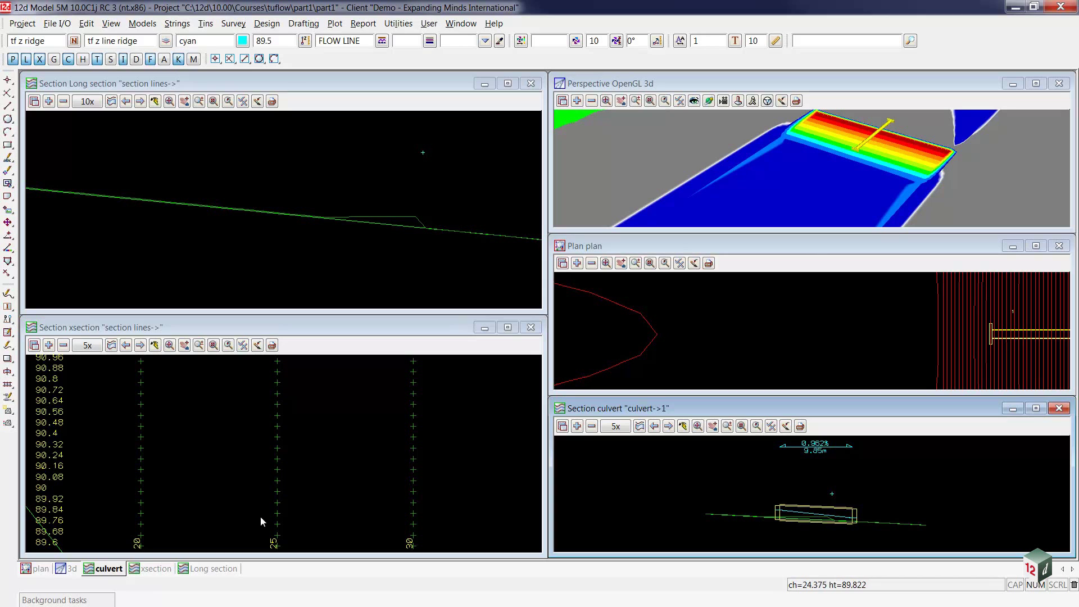
Pick the culvert string into the Drainage Network Editor and display pit 1's settings.
left_click(10, 397)
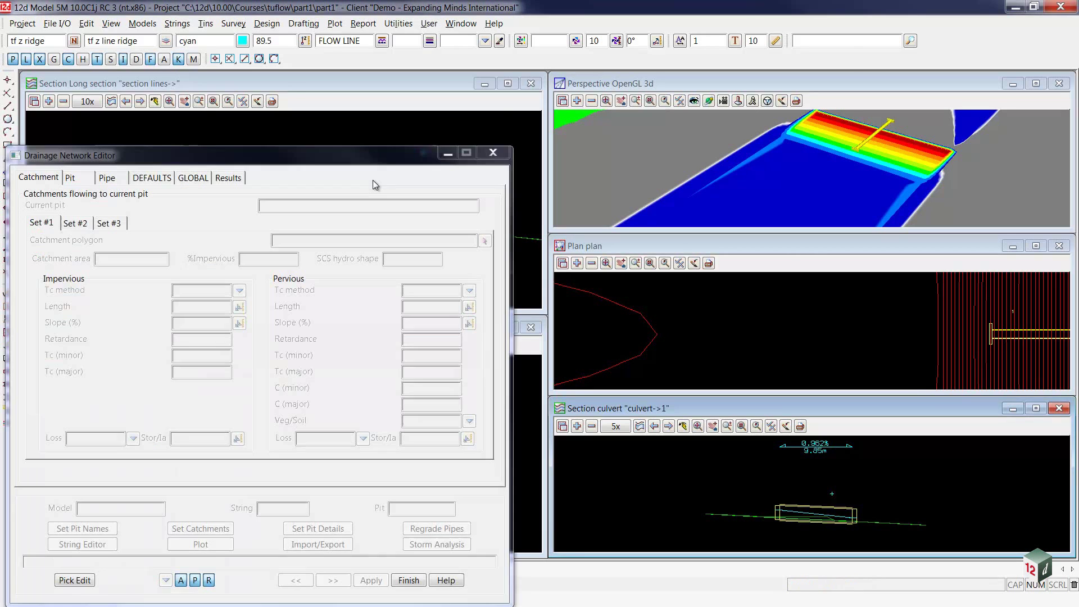
left_click_drag(360, 155, 395, 64)
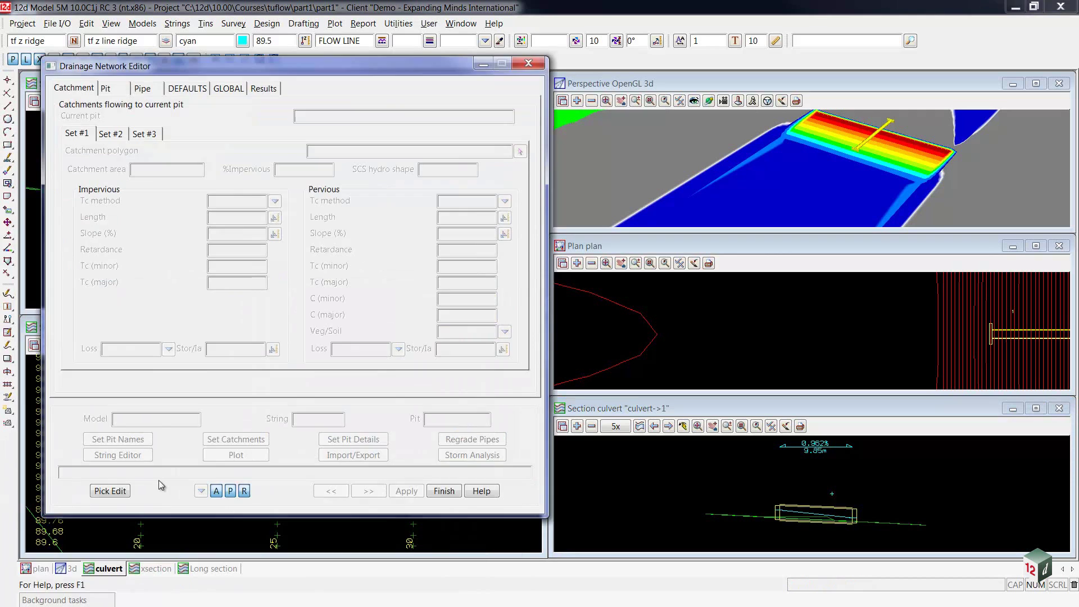
left_click(110, 491)
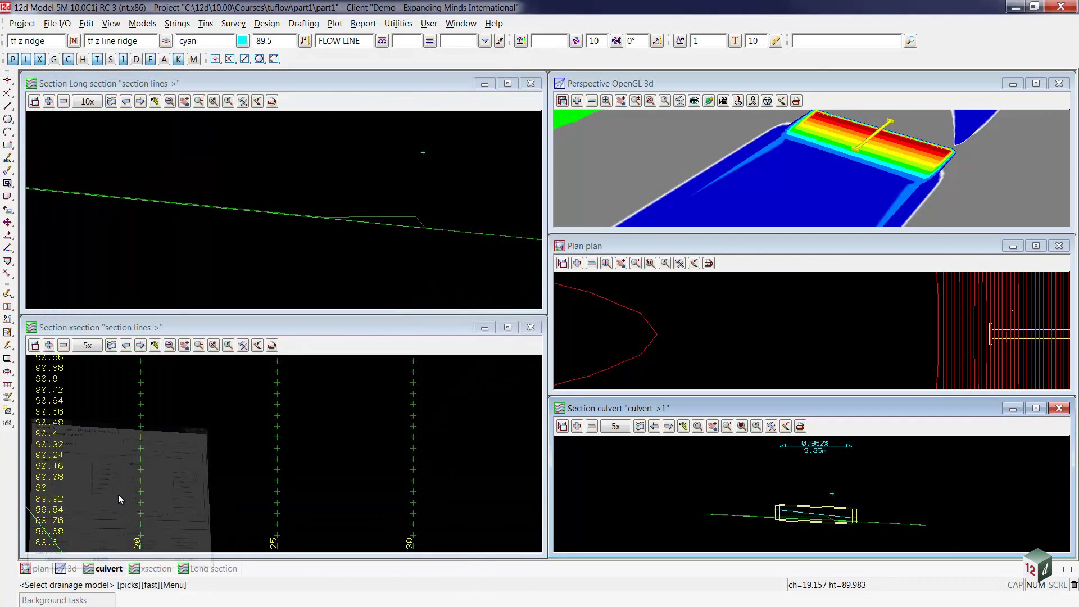
left_click(782, 511)
middle_click(781, 511)
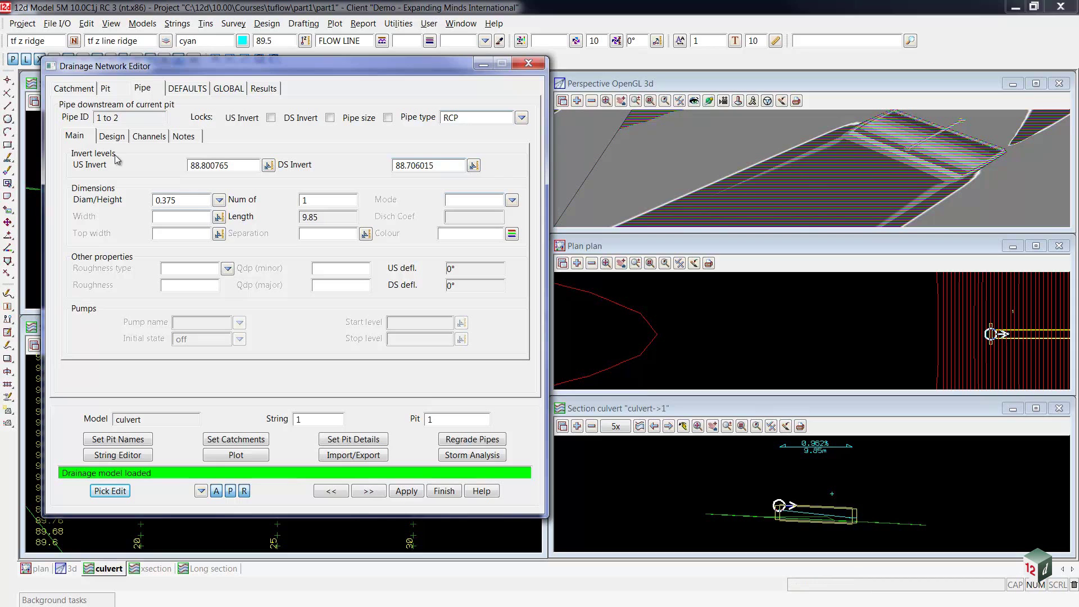
left_click(105, 88)
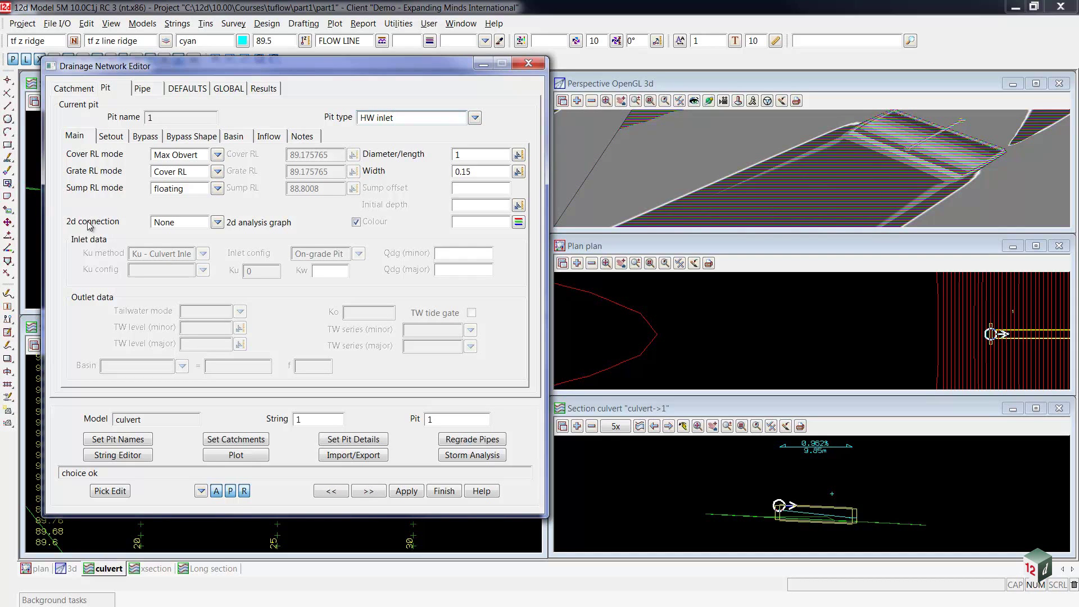
left_click(216, 222)
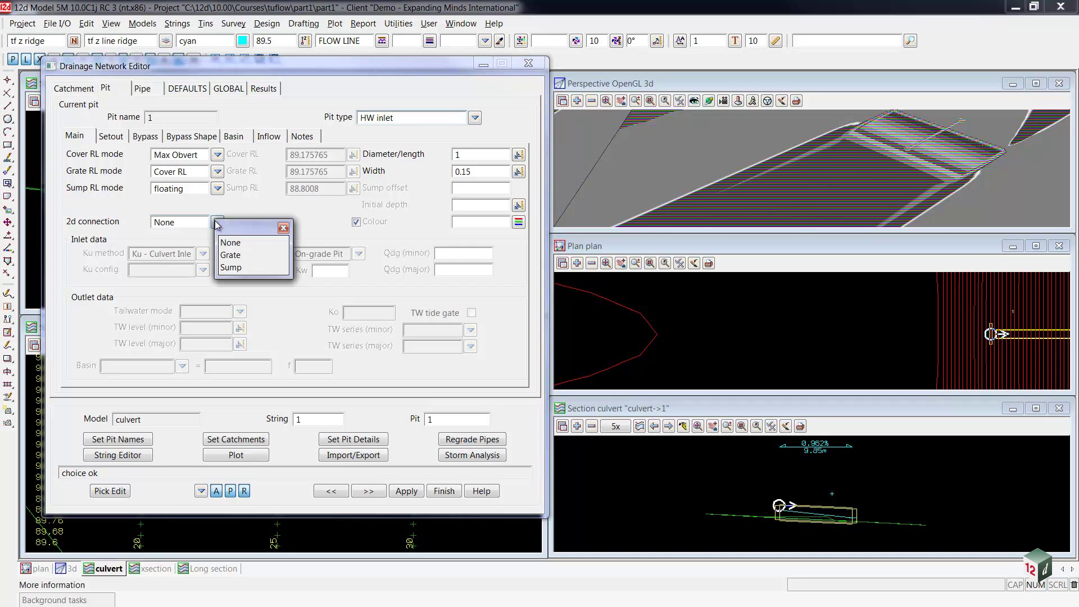
left_click(231, 268)
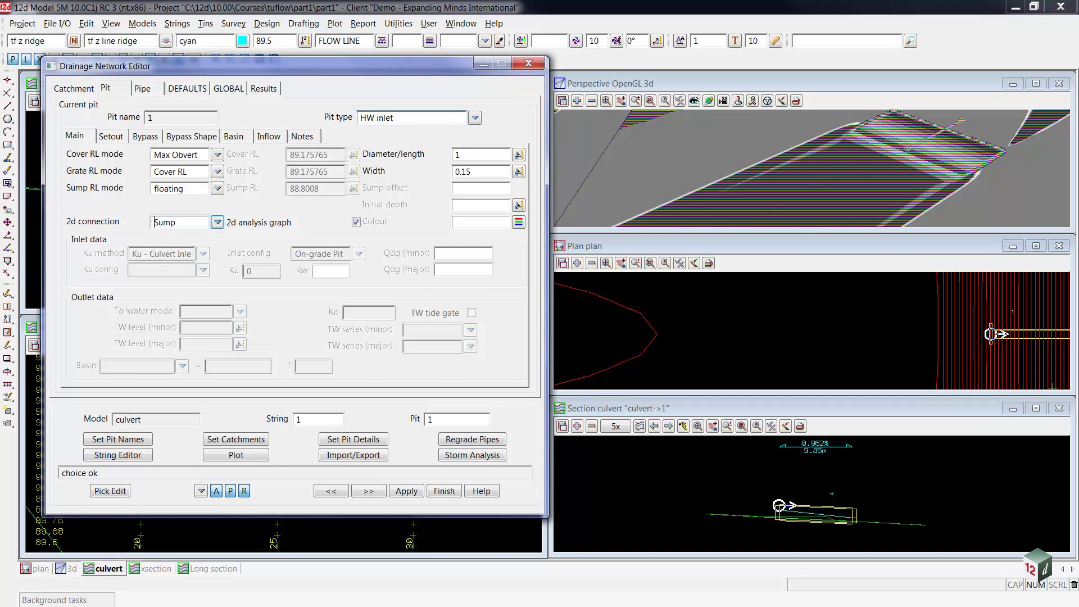
left_click(779, 511)
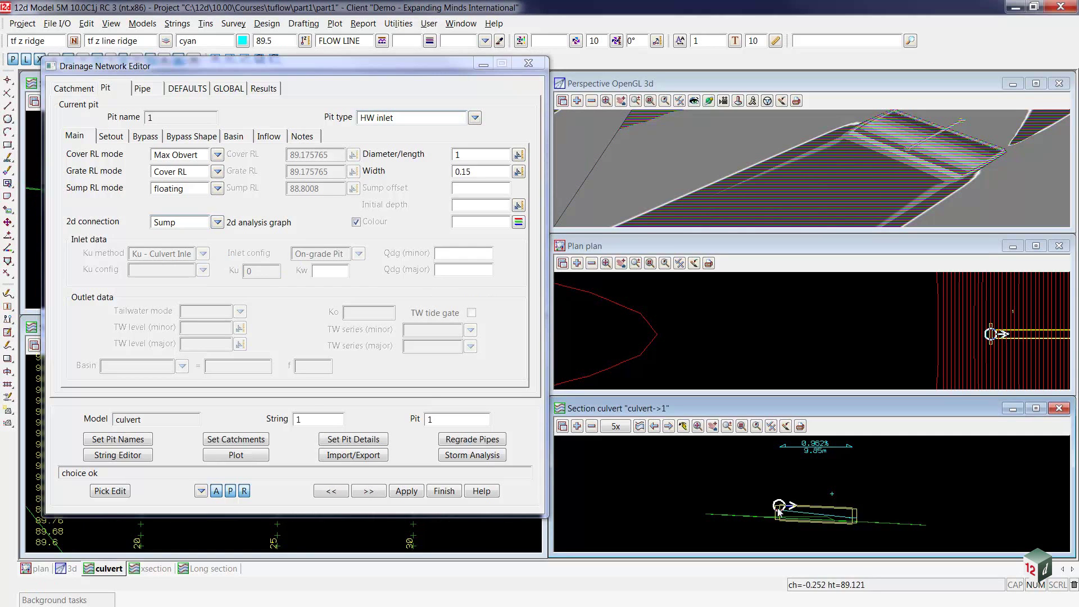
scroll(779, 510, "up", 3)
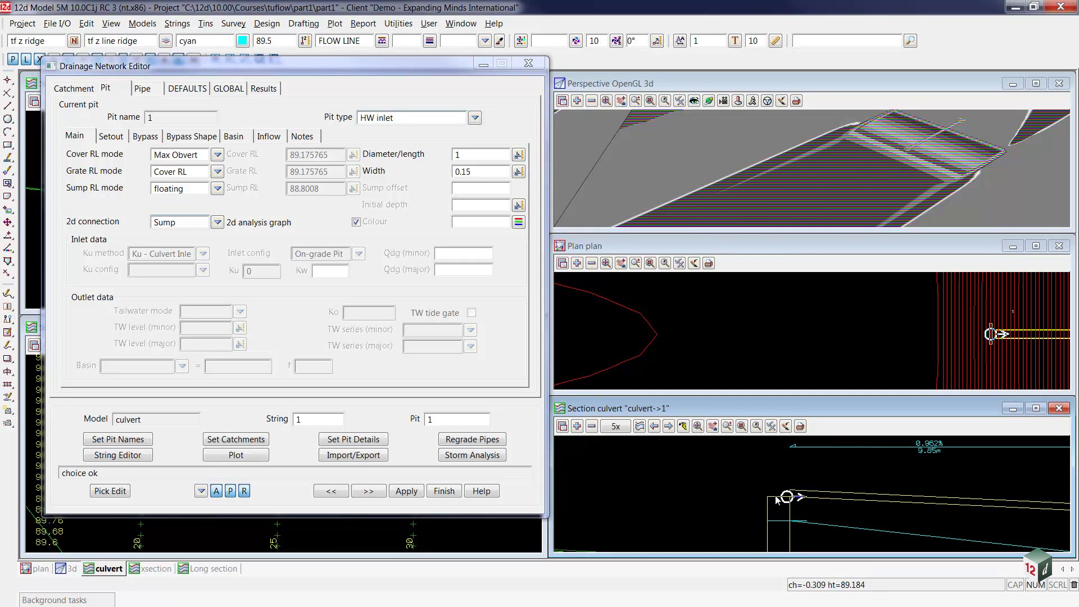
scroll(754, 486, "down", 2)
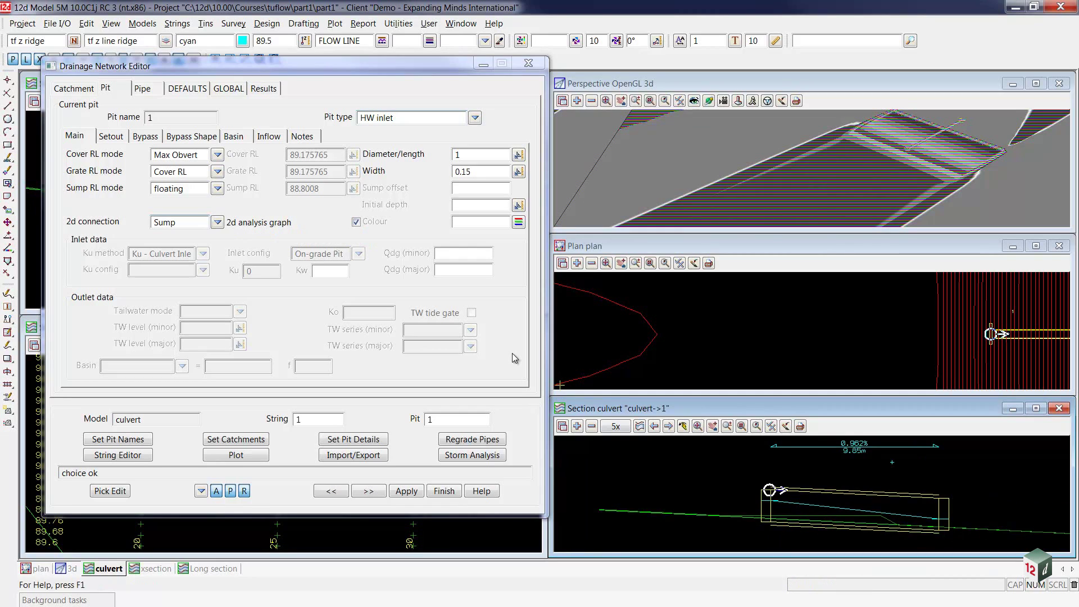
In global drainage data, keep ILSAX 2 runoff, select RoadTUFLOW.tcf and enable TUFLOW.
left_click(230, 89)
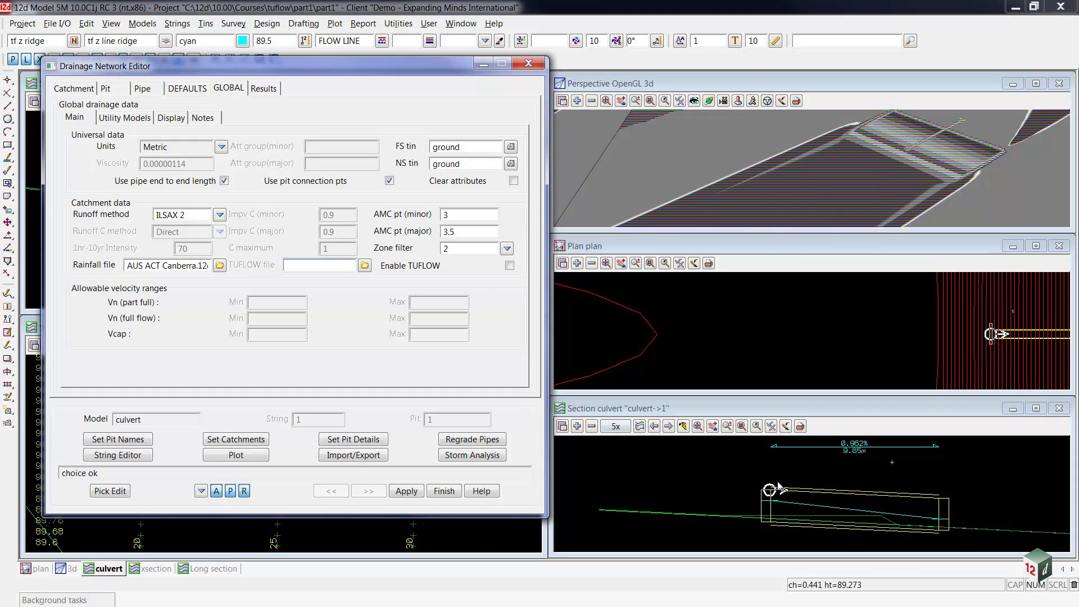
left_click(220, 215)
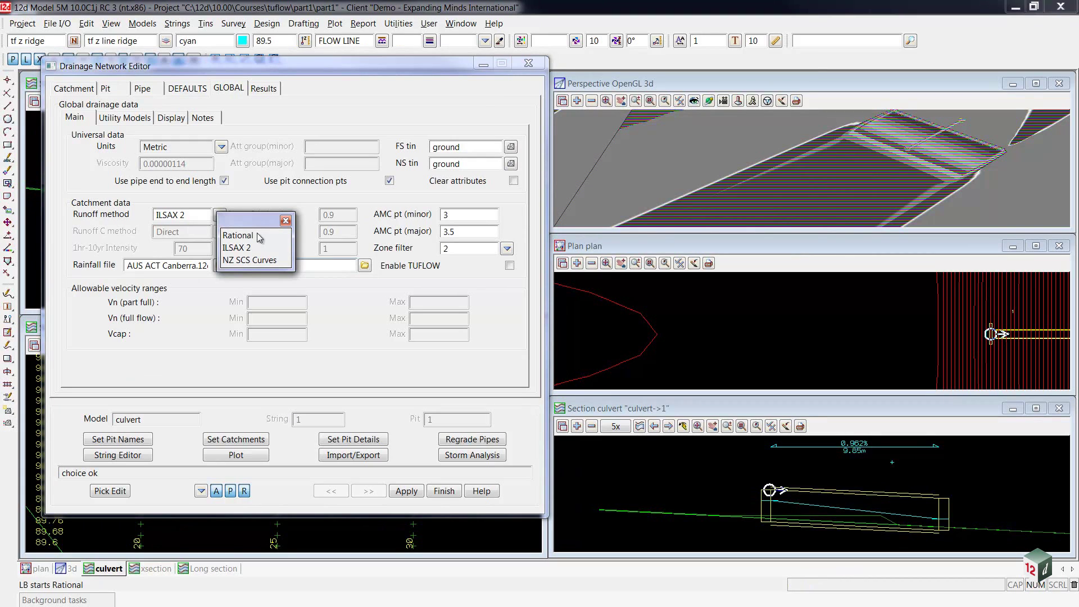
left_click(286, 221)
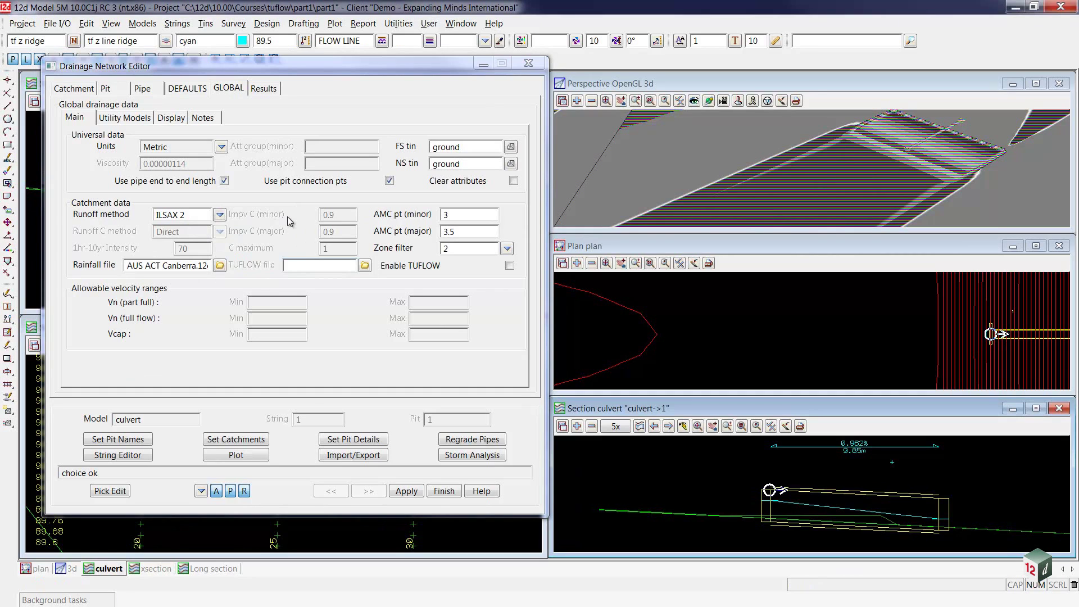
left_click(364, 265)
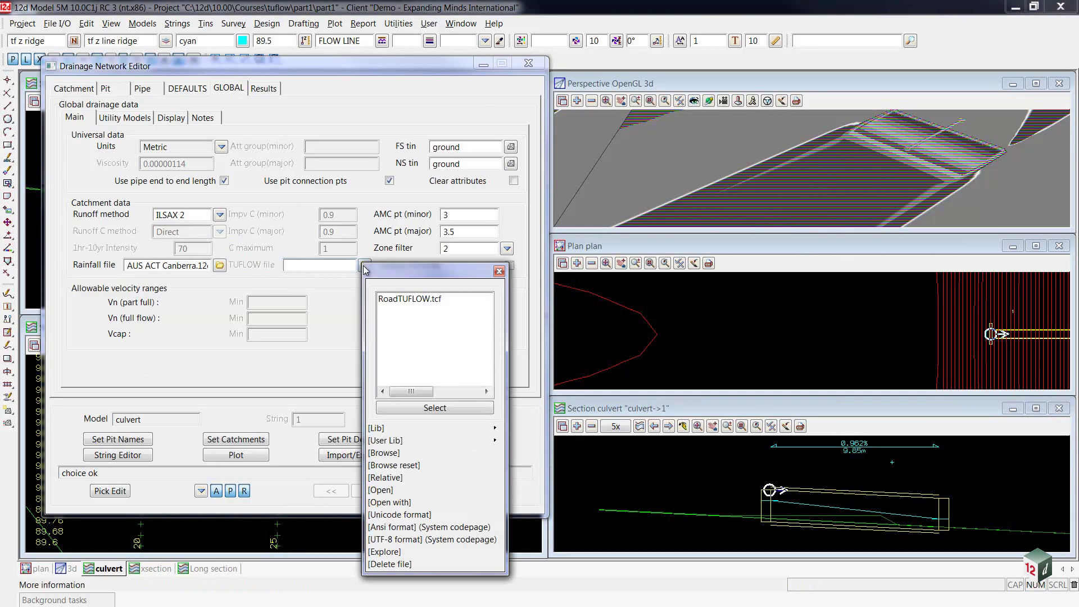
left_click(405, 300)
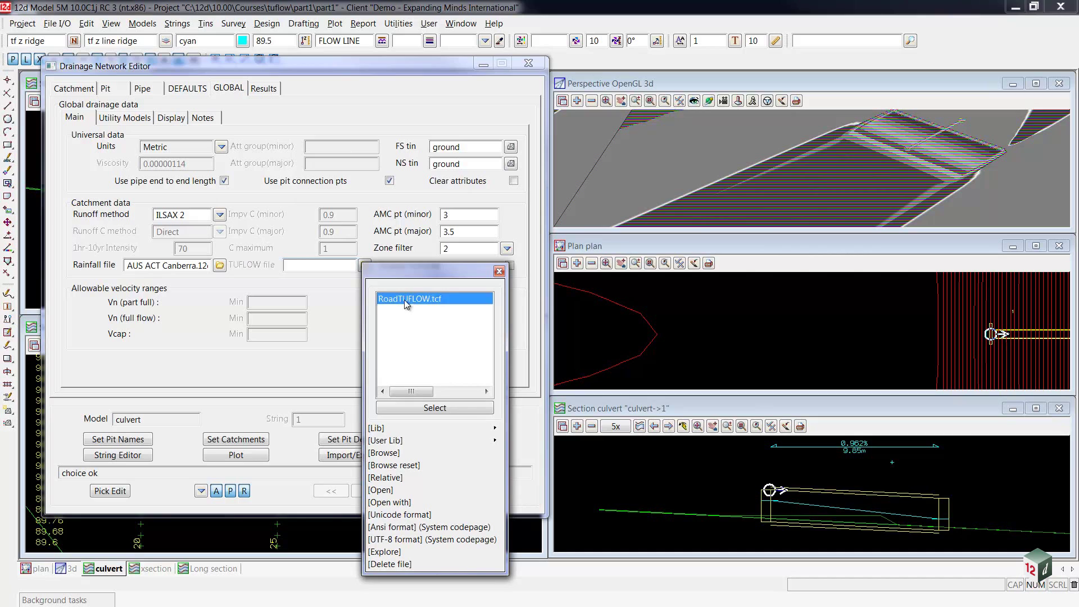
double_click(405, 300)
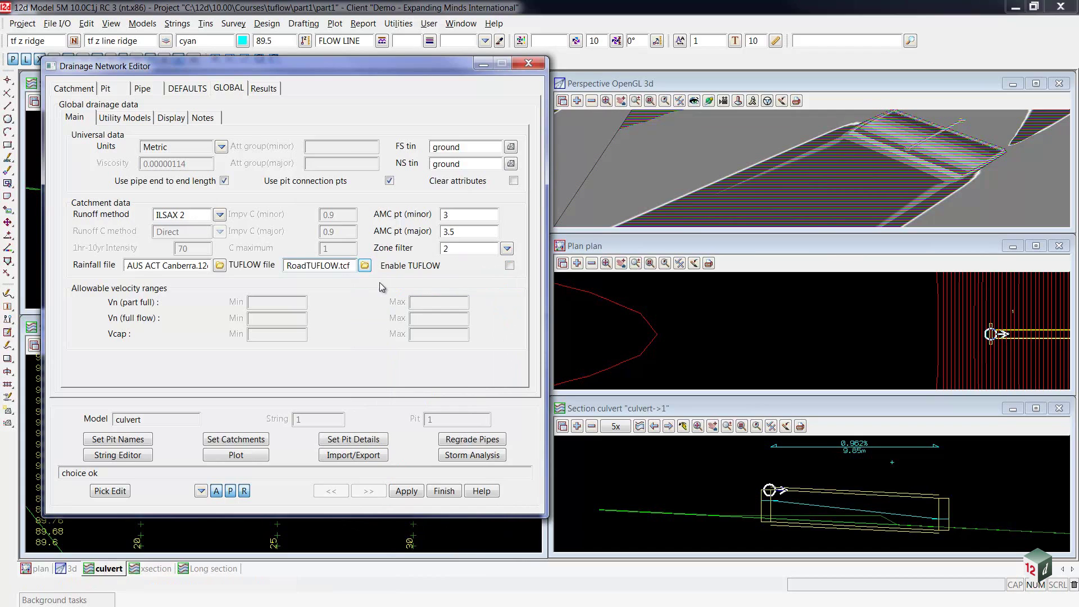
left_click(510, 267)
On the Pit tab, move to pit 2 and set its 2d connection to Sump.
left_click(118, 92)
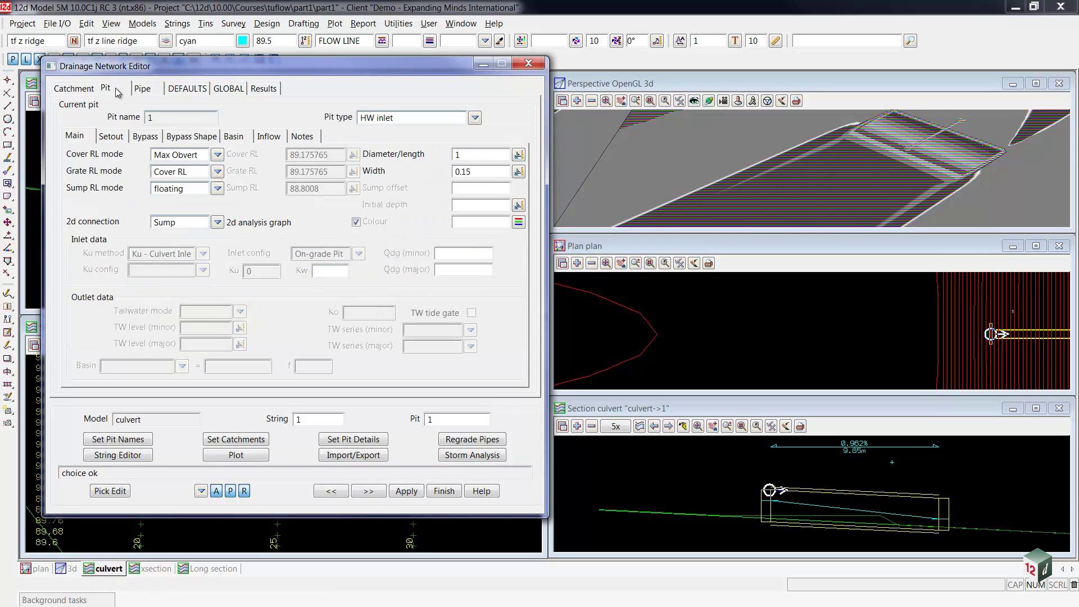
left_click(380, 489)
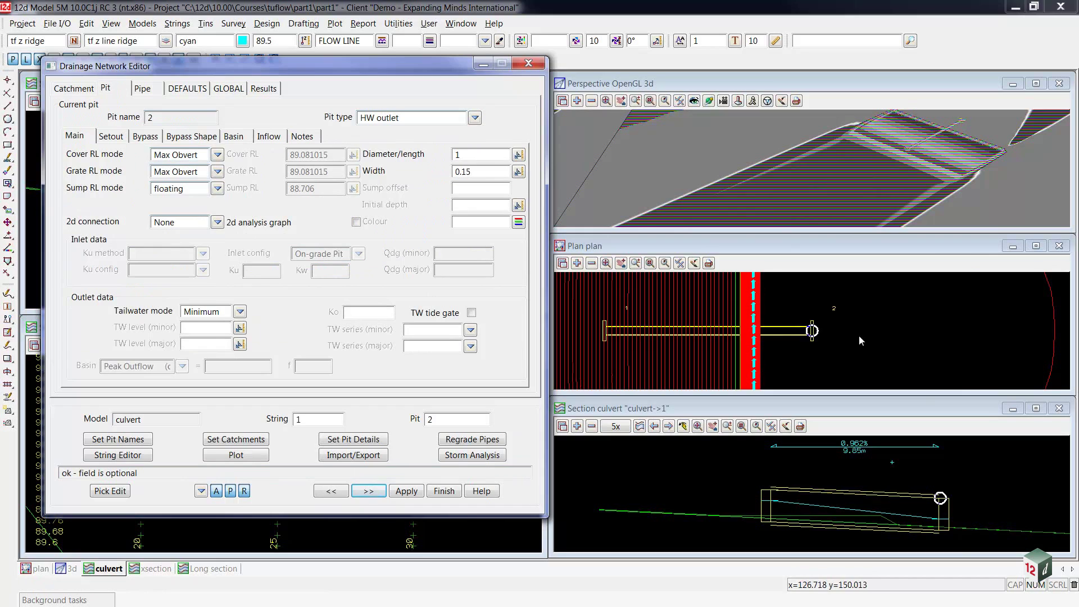
left_click(216, 223)
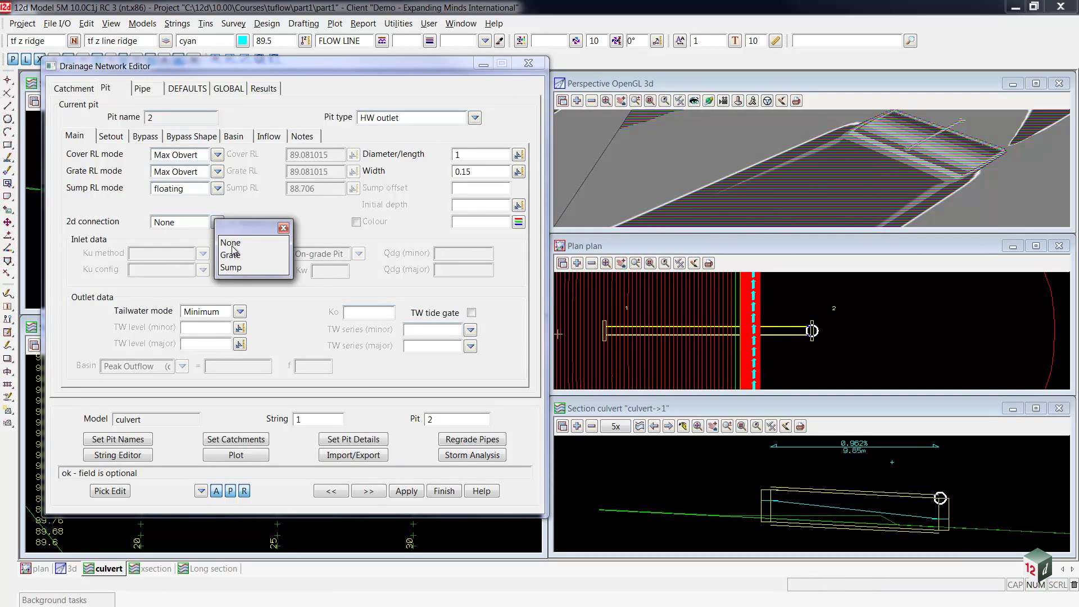
left_click(233, 268)
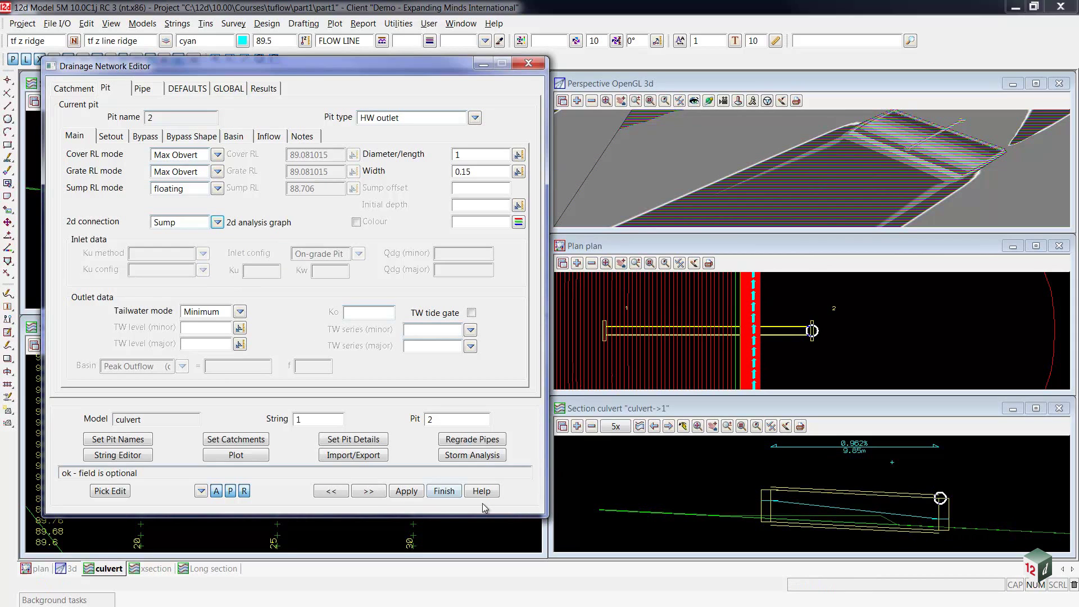
Run the storm analysis for the culvert network from the Storm Analysis panel.
left_click(471, 455)
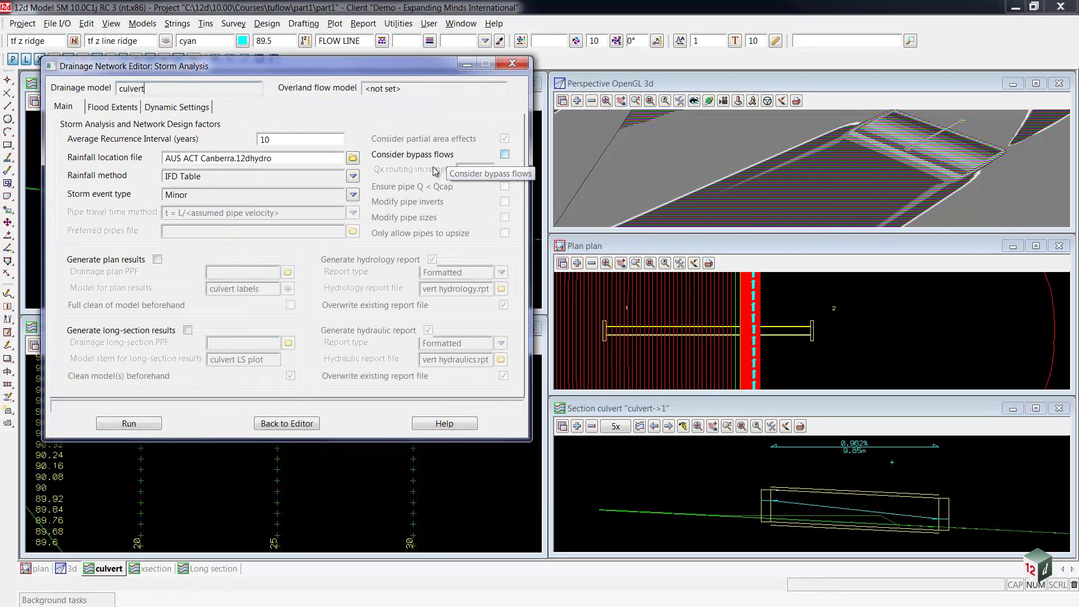
left_click(110, 427)
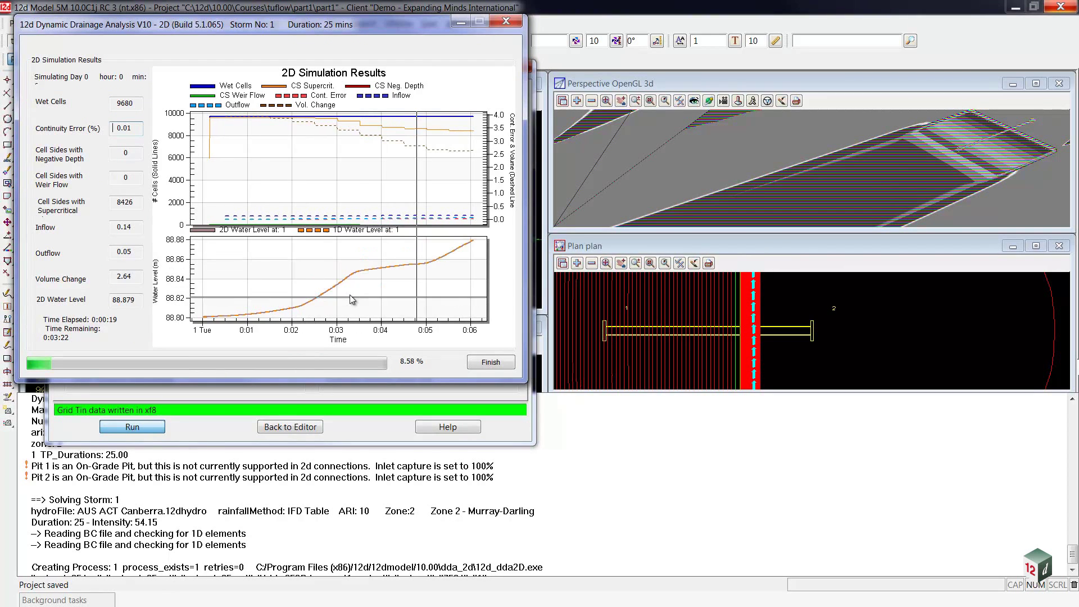
Read the 2D water level of 88.879 at 0:03:29 from the results chart.
left_click(359, 272)
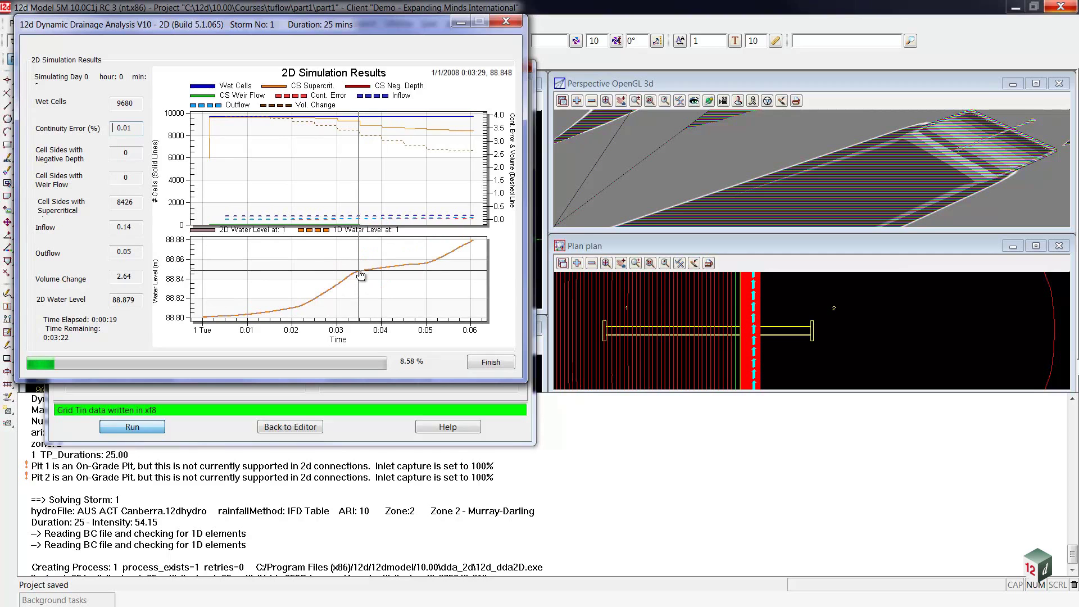